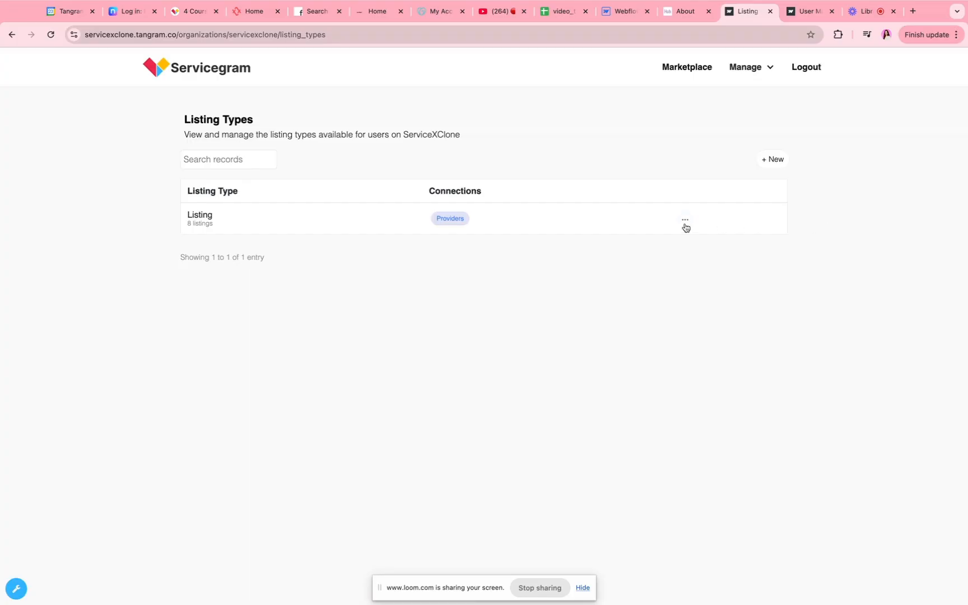
Open the settings of the Listing listing type
click(16, 591)
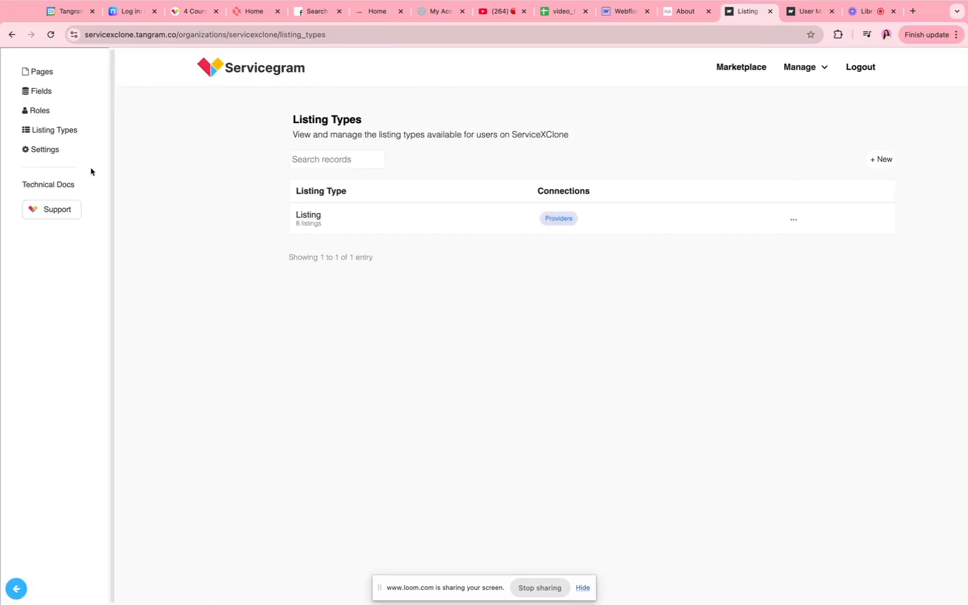
click(16, 591)
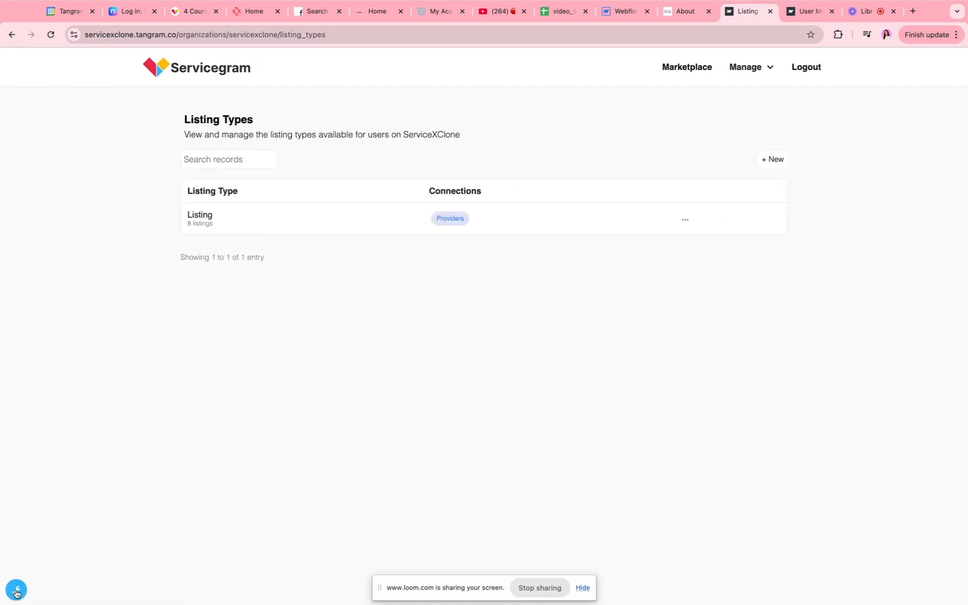
click(685, 219)
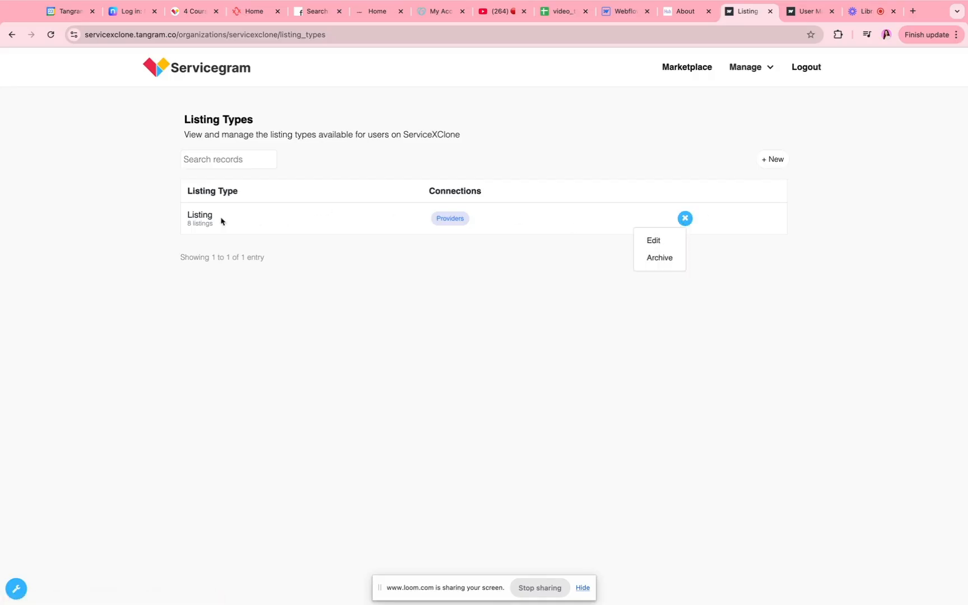
click(192, 215)
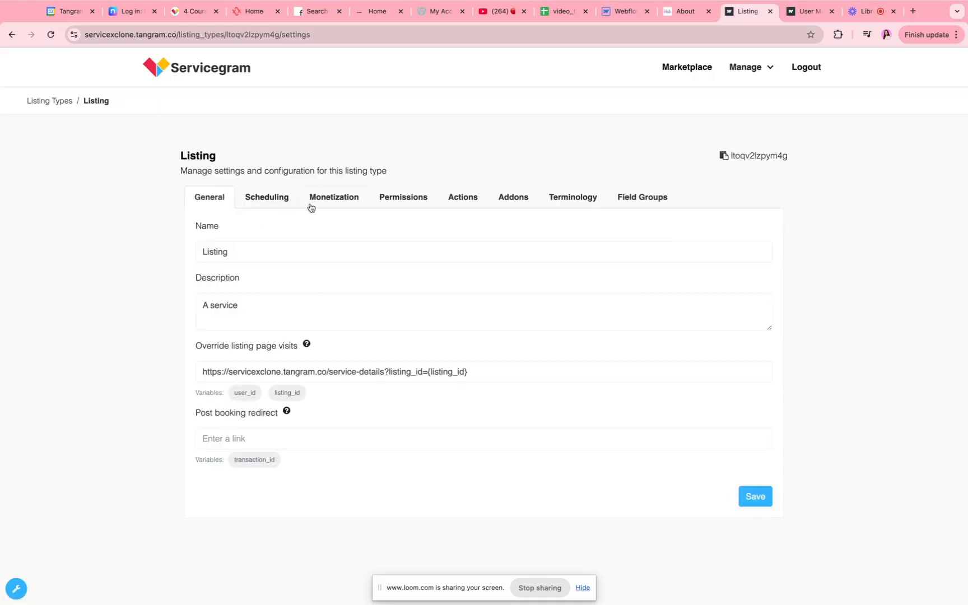
Enable the advanced payment builder in the listing type's permissions and save the change
click(381, 200)
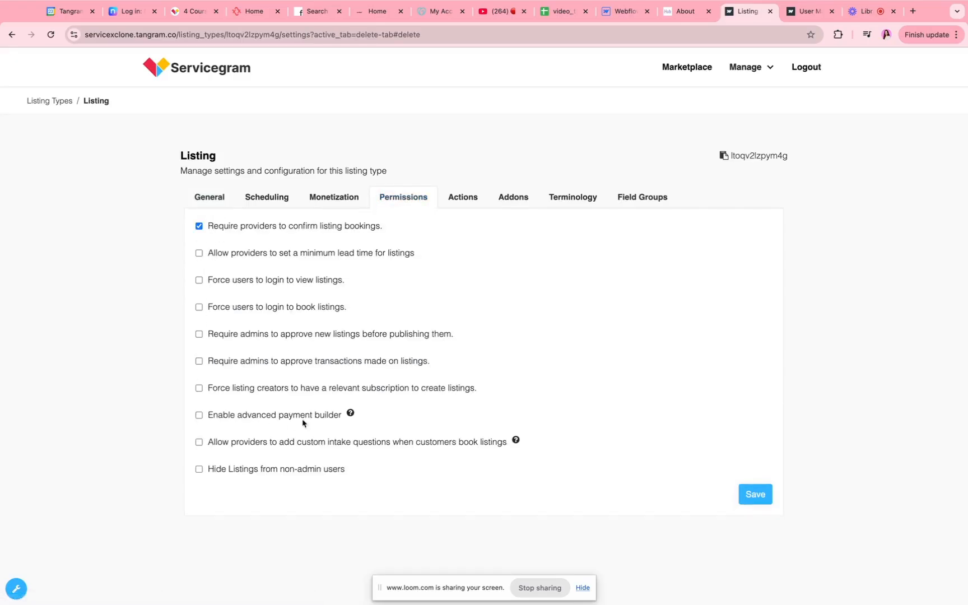
mouse_move(352, 416)
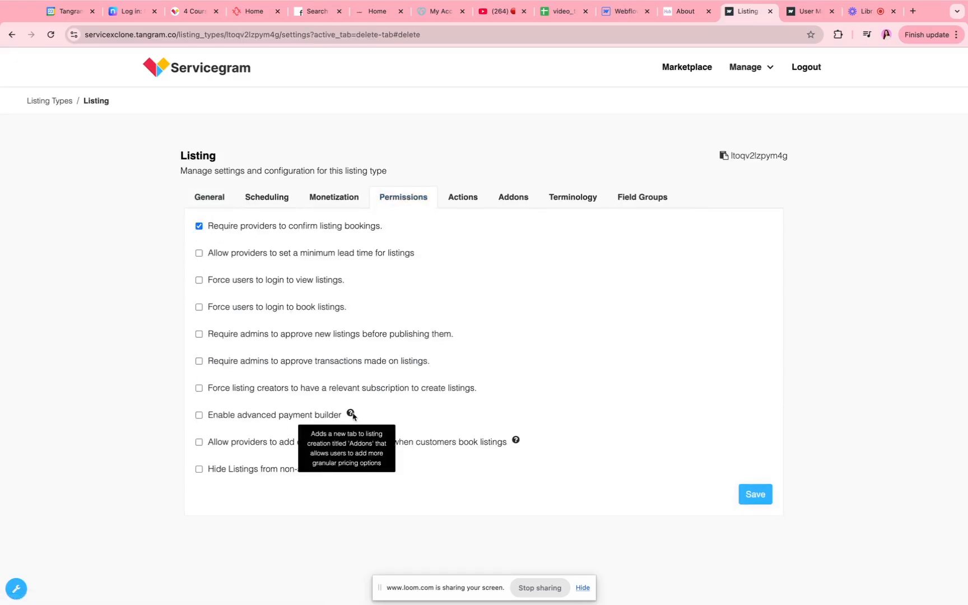
click(198, 416)
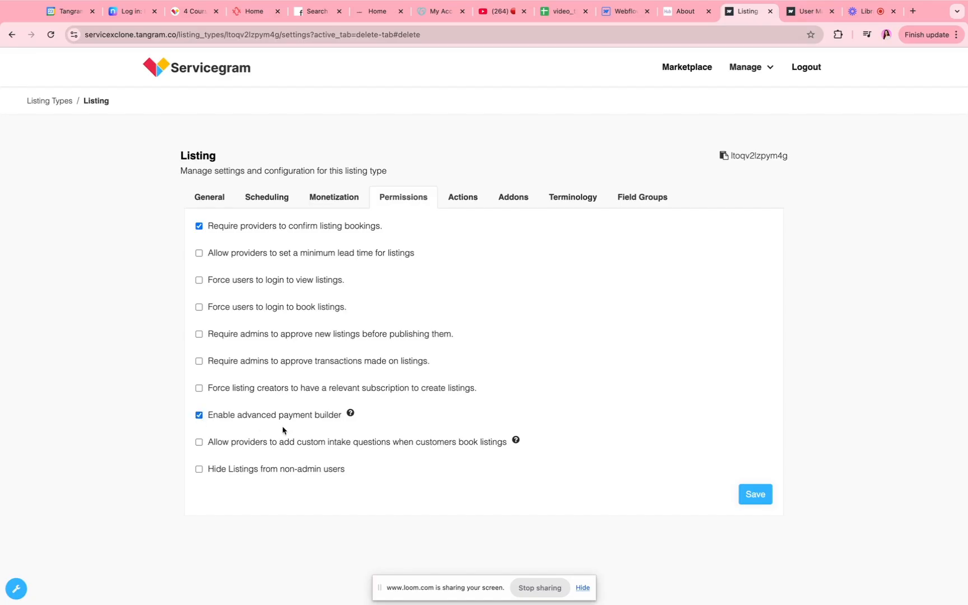
click(756, 495)
Open the Aromatherapy Facial listing for editing from the managed listings and go to its Addons section
click(748, 67)
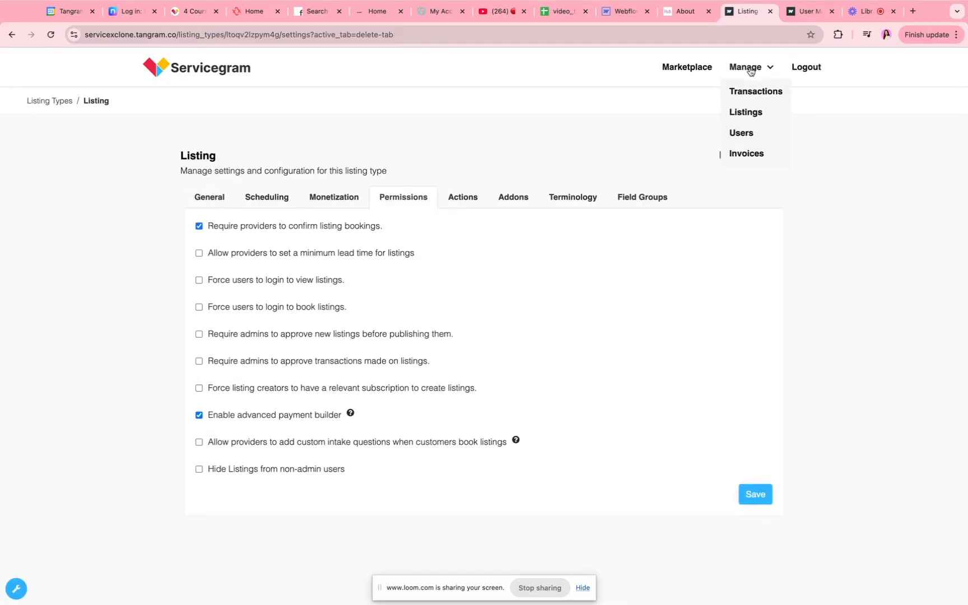
click(748, 114)
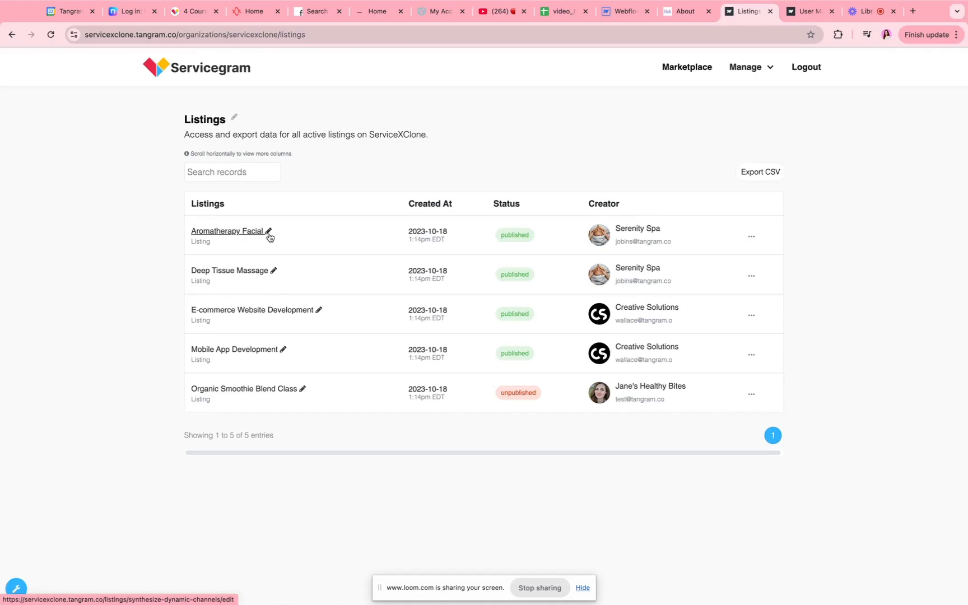
click(268, 234)
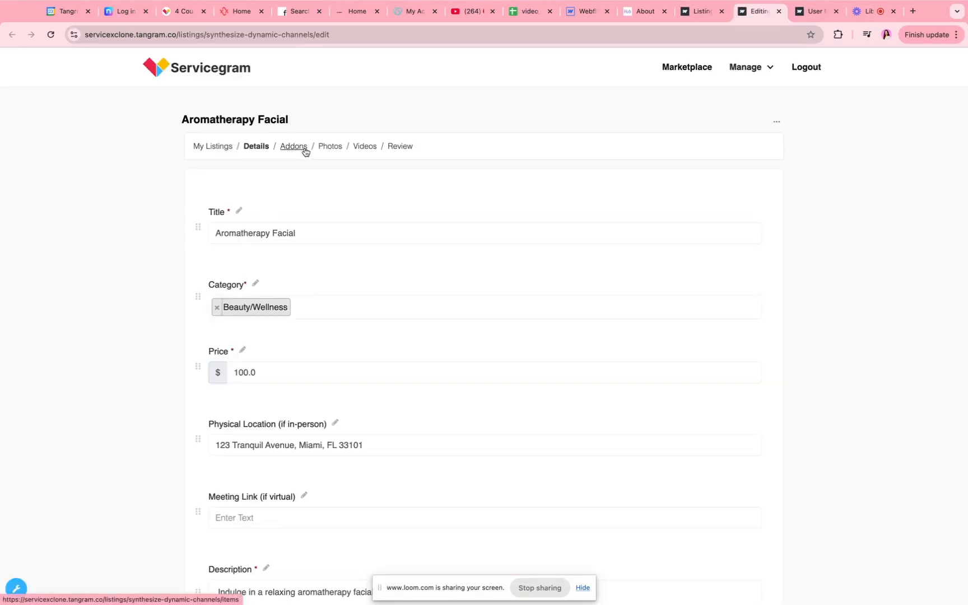
scroll(262, 313, down, 5)
scroll(261, 314, up, 5)
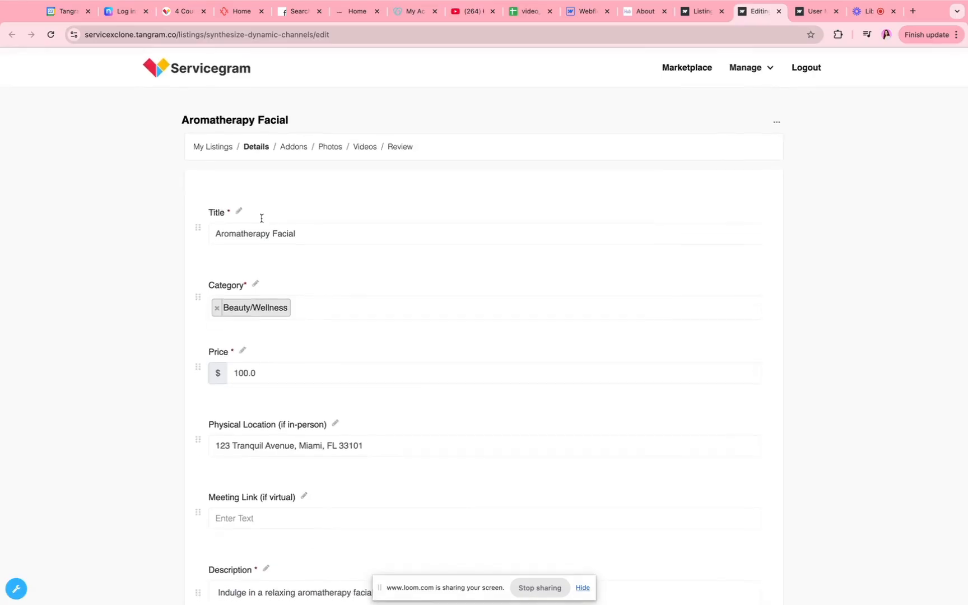
click(302, 147)
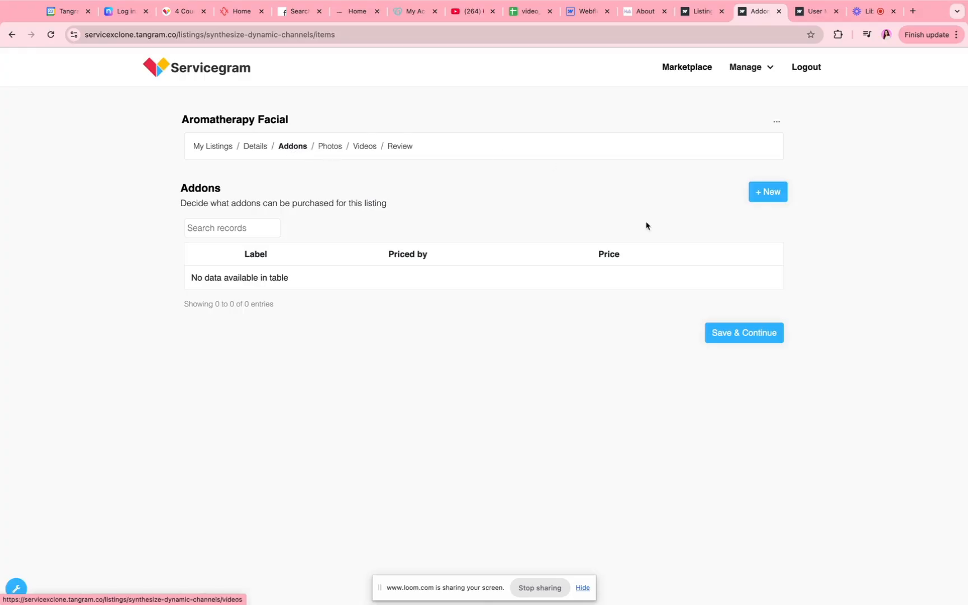
Create and save a new addon labelled "Hot Towel Treatment" with the Multiple Choice pricing type
click(755, 194)
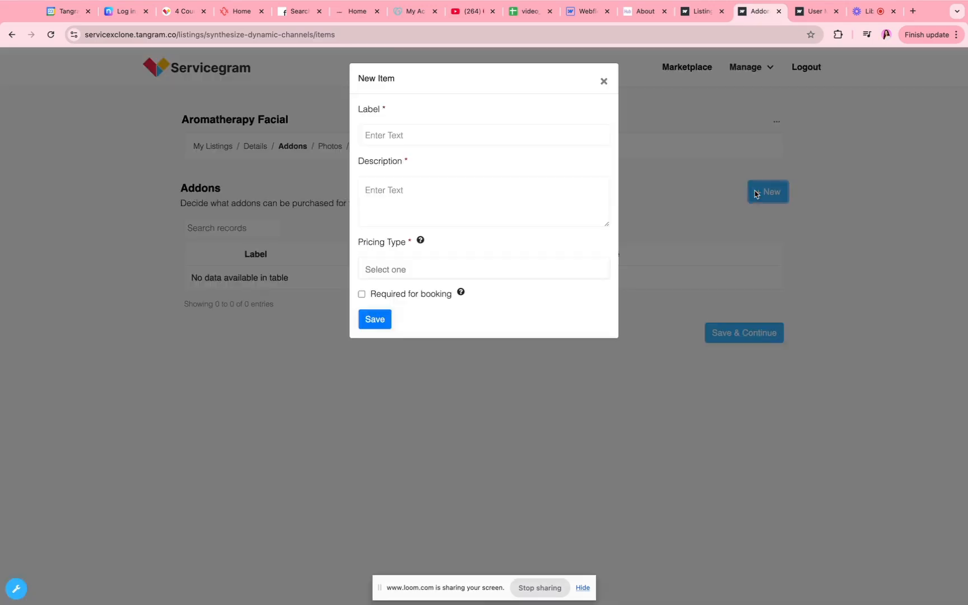
click(392, 135)
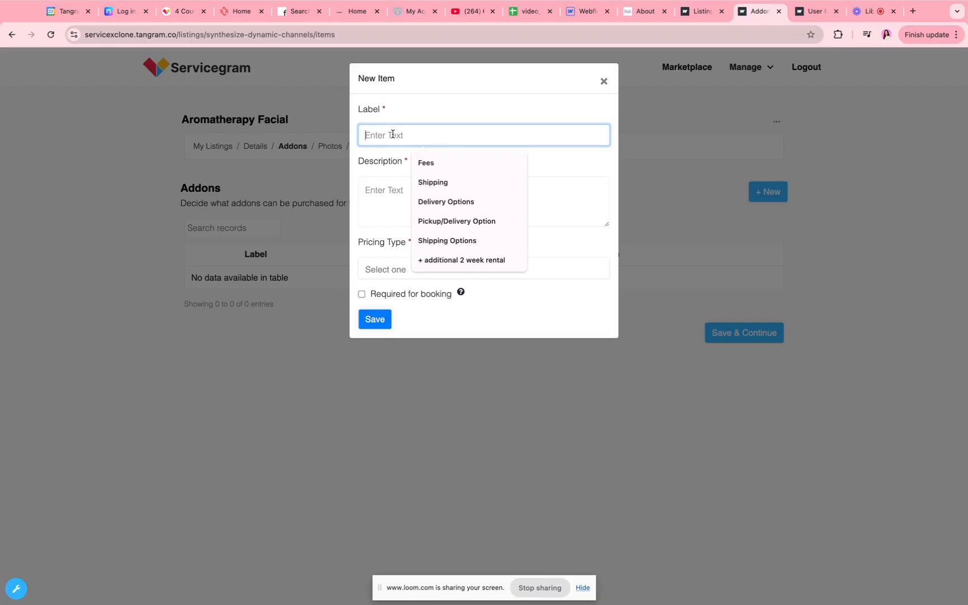
click(368, 264)
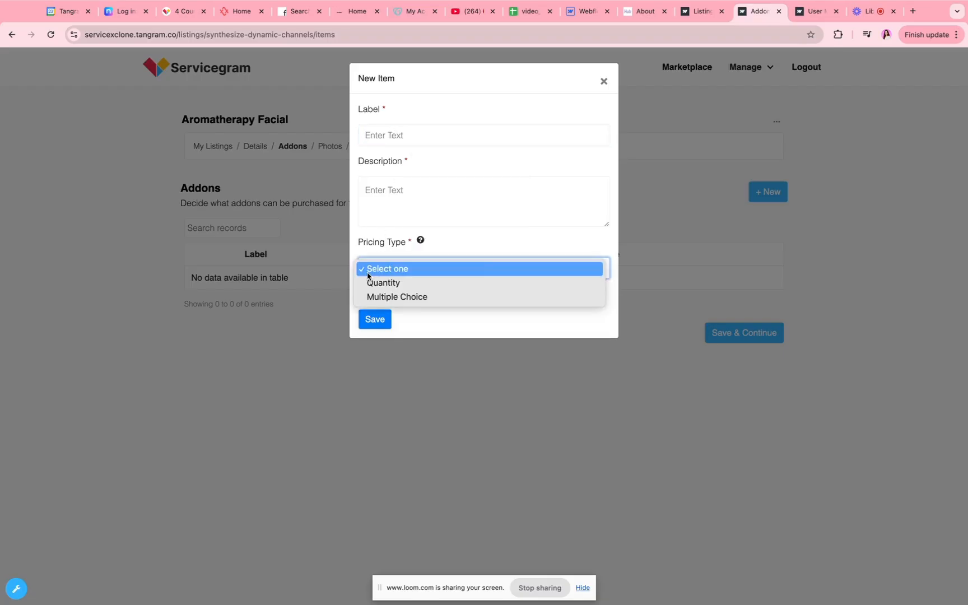
click(398, 296)
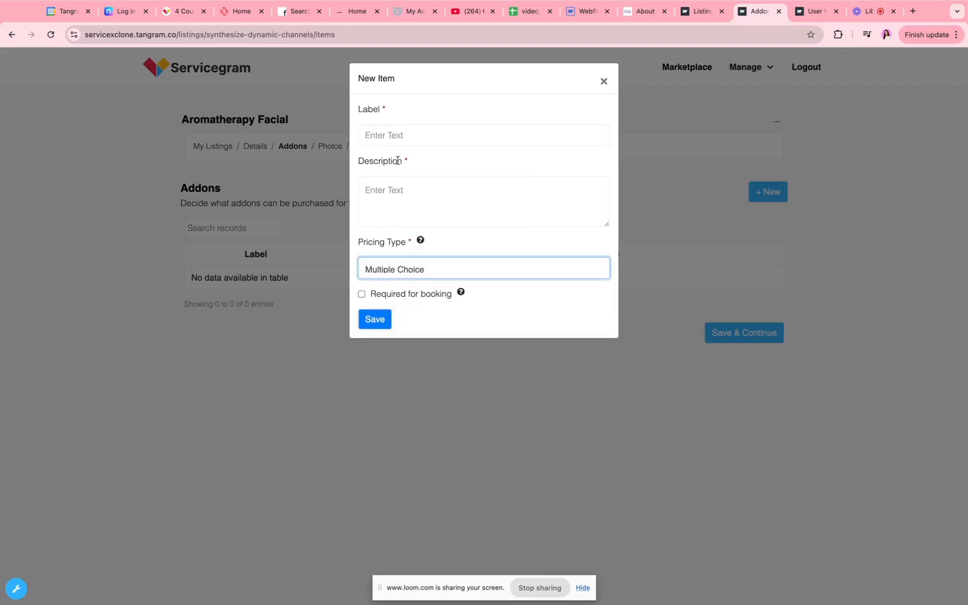
click(380, 137)
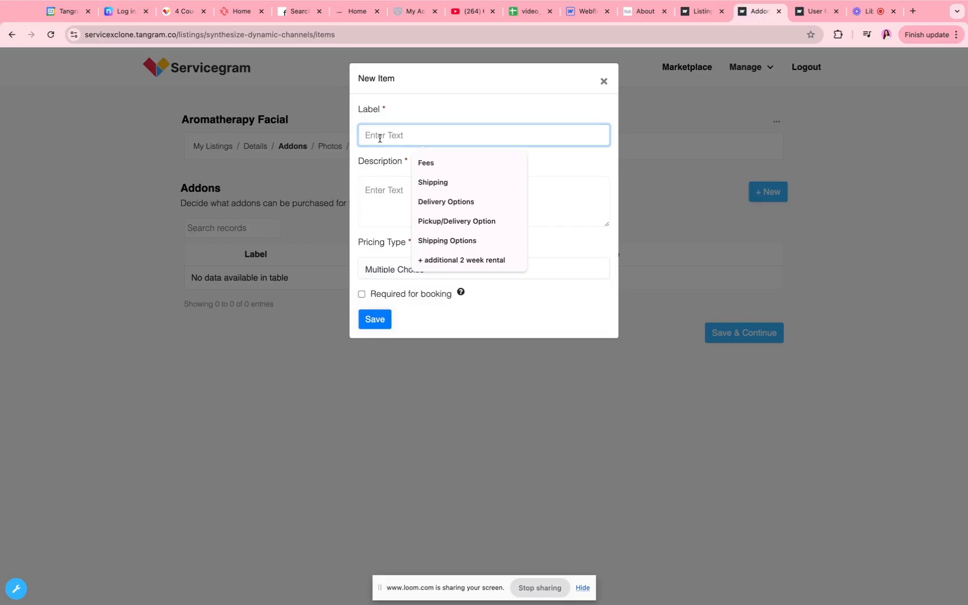
text(Hot Towel )
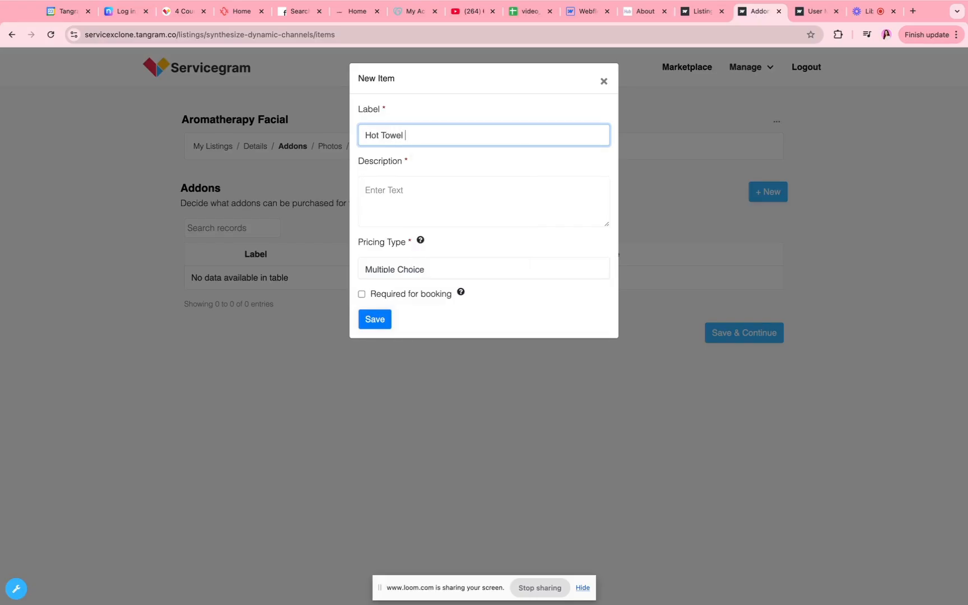
text(Treatment)
click(405, 185)
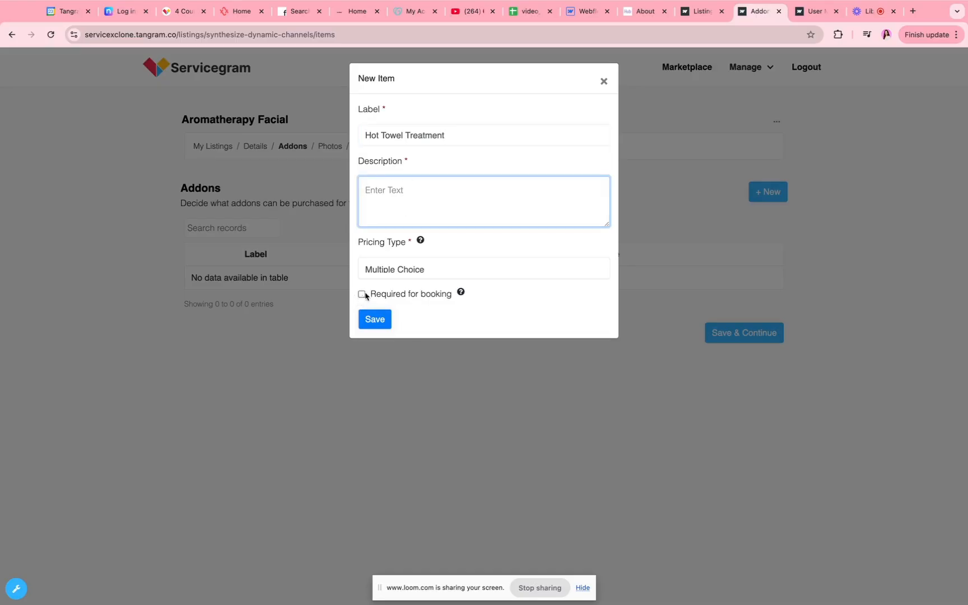
click(379, 329)
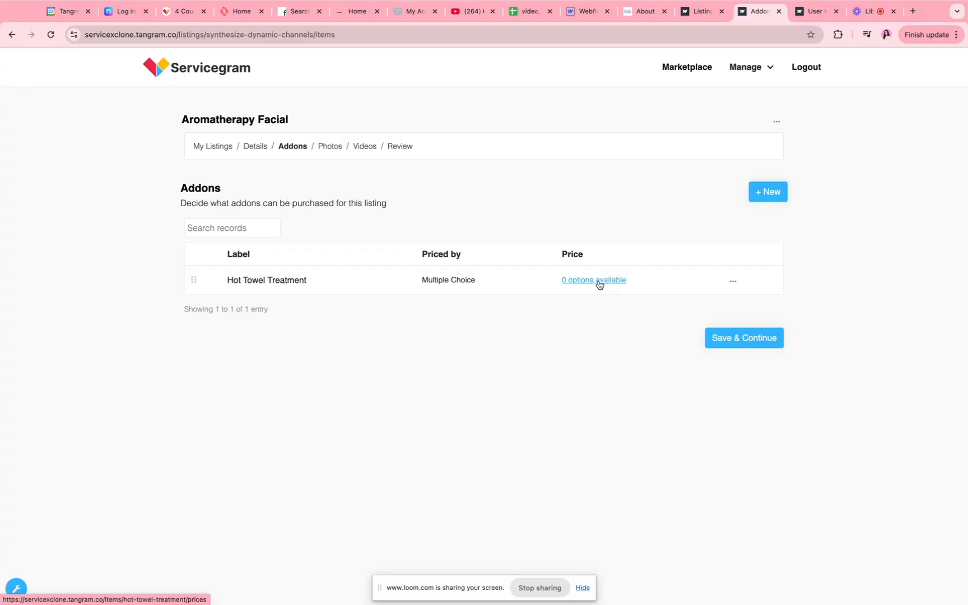
Add a Hot Towel Treatment price option labelled "Yes please!" with a price of 50
click(599, 285)
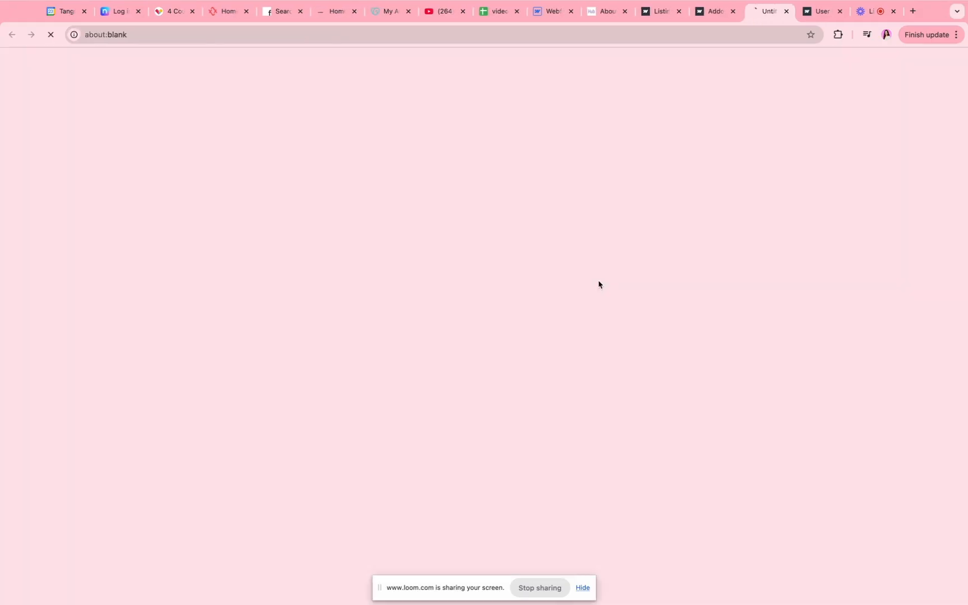
click(754, 161)
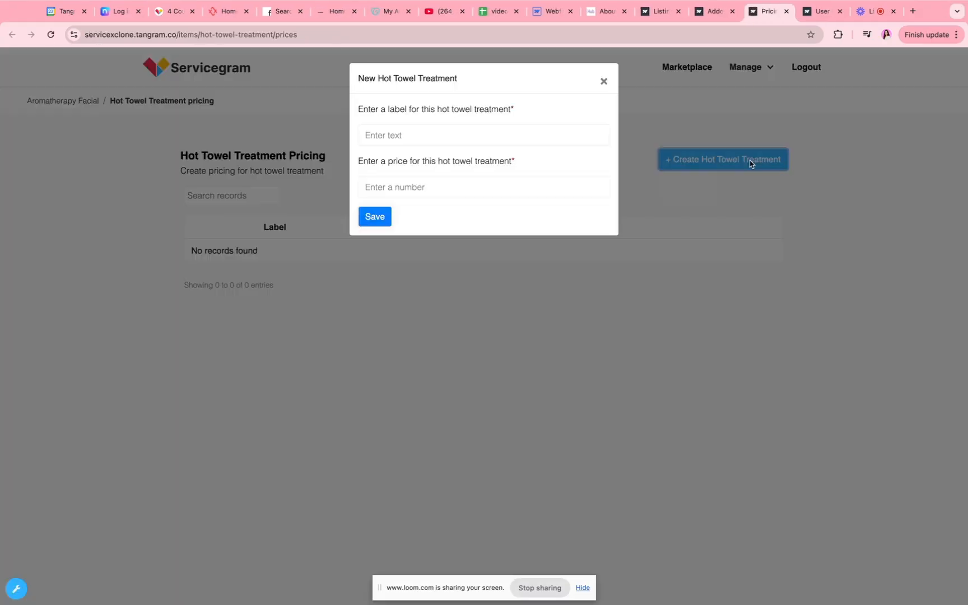
click(394, 142)
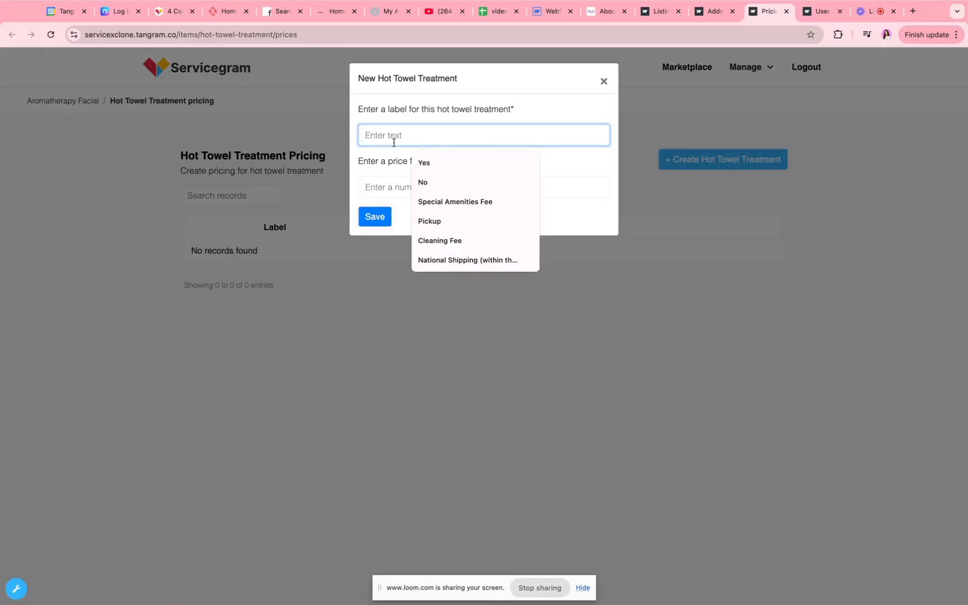
text(Yes )
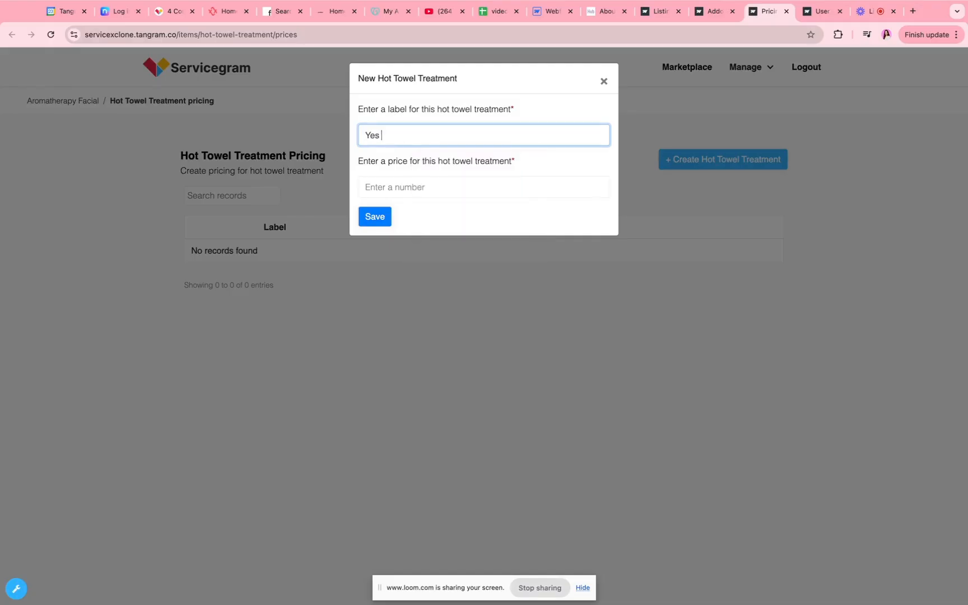
text(please!)
click(386, 199)
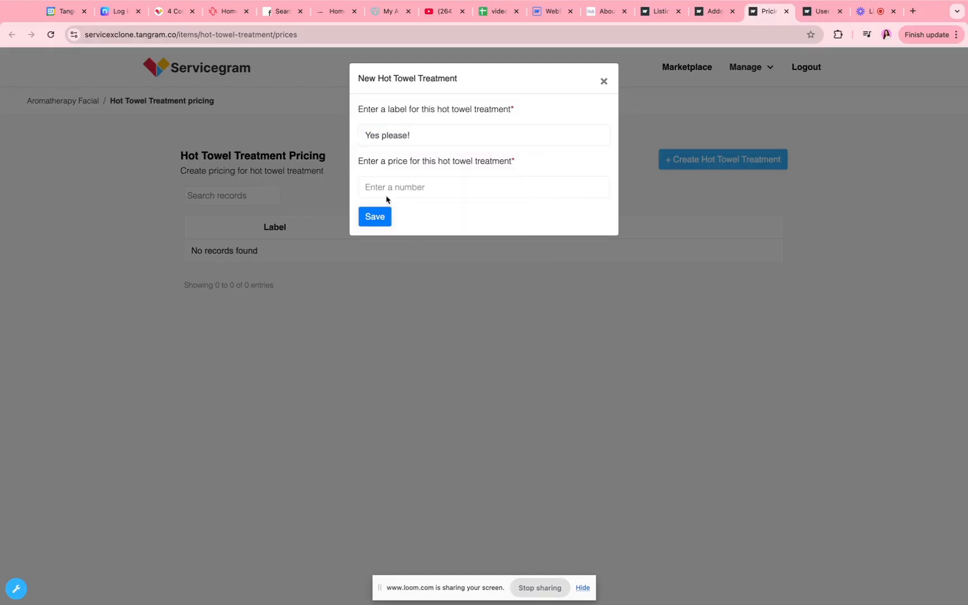
click(386, 196)
text(50)
click(361, 223)
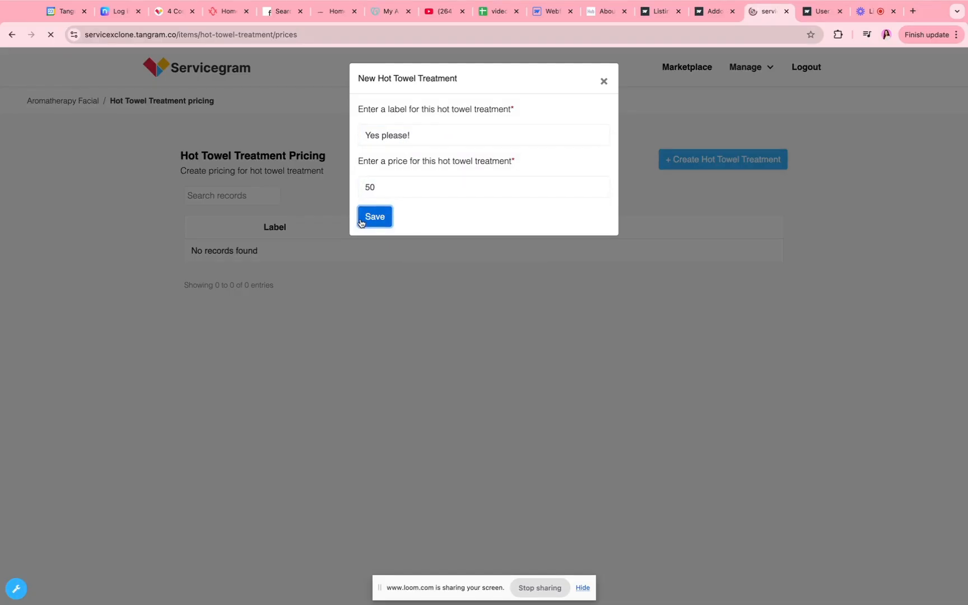
Add a second Hot Towel Treatment price option labelled "No thank you" with a price of 0
click(427, 138)
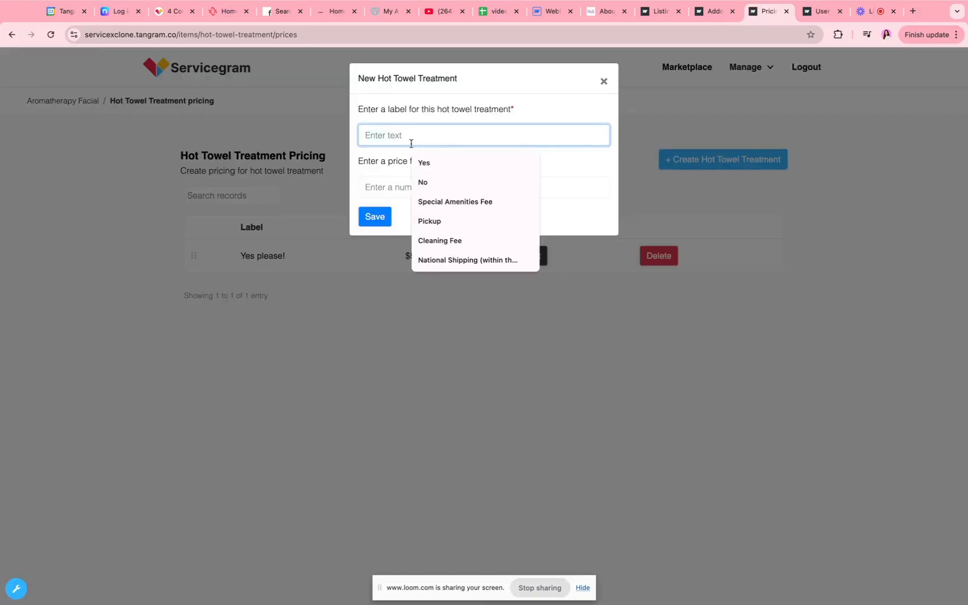
text(Thank)
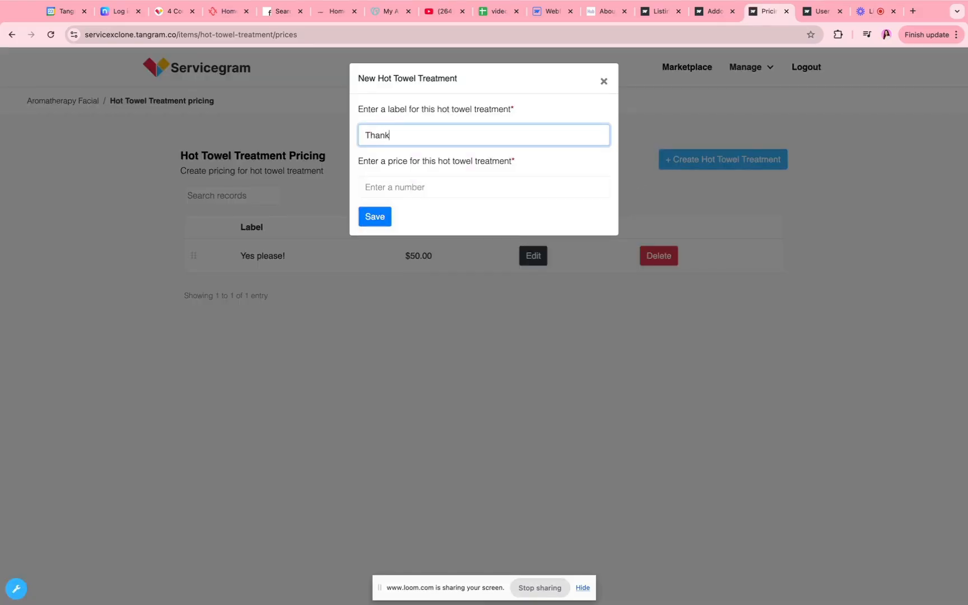
key(BackSpace)
key(BackSpace)
key(BackSpace)
key(BackSpace)
key(BackSpace)
text(No thank you)
click(410, 189)
text(0)
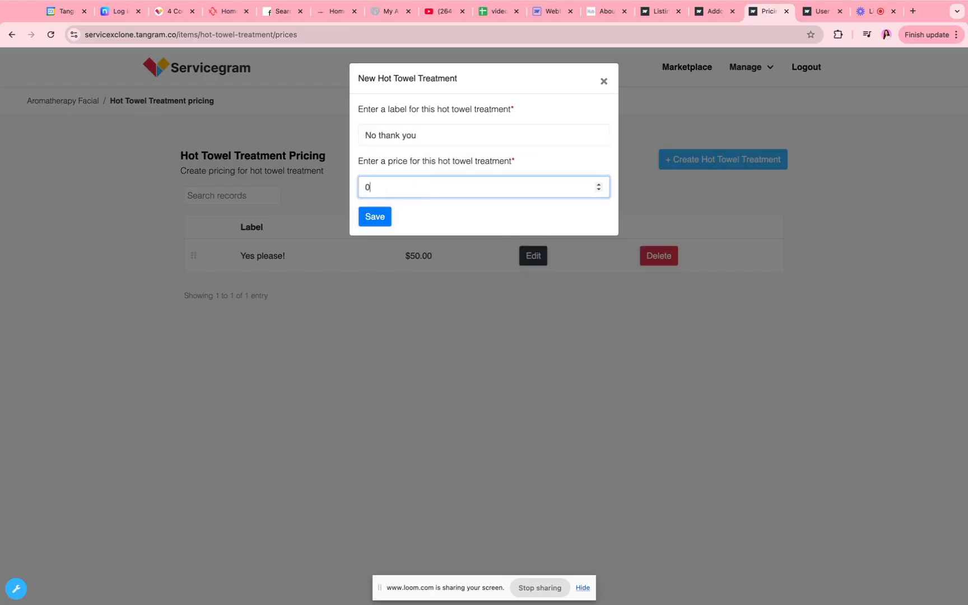
click(375, 219)
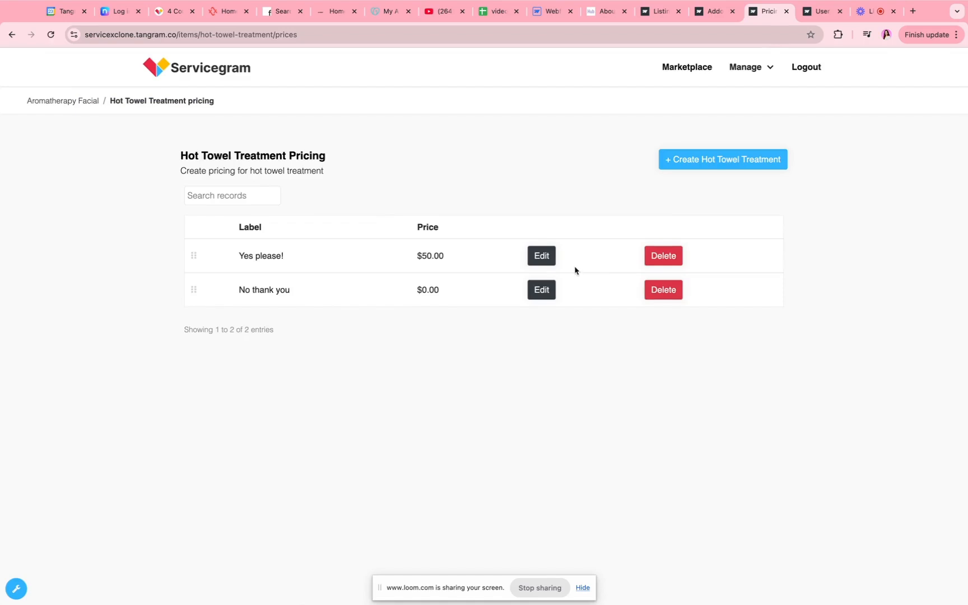
Return to the Aromatherapy Facial addons and load the listing's booking page by replacing "items" in the URL with "new_transaction"
click(51, 101)
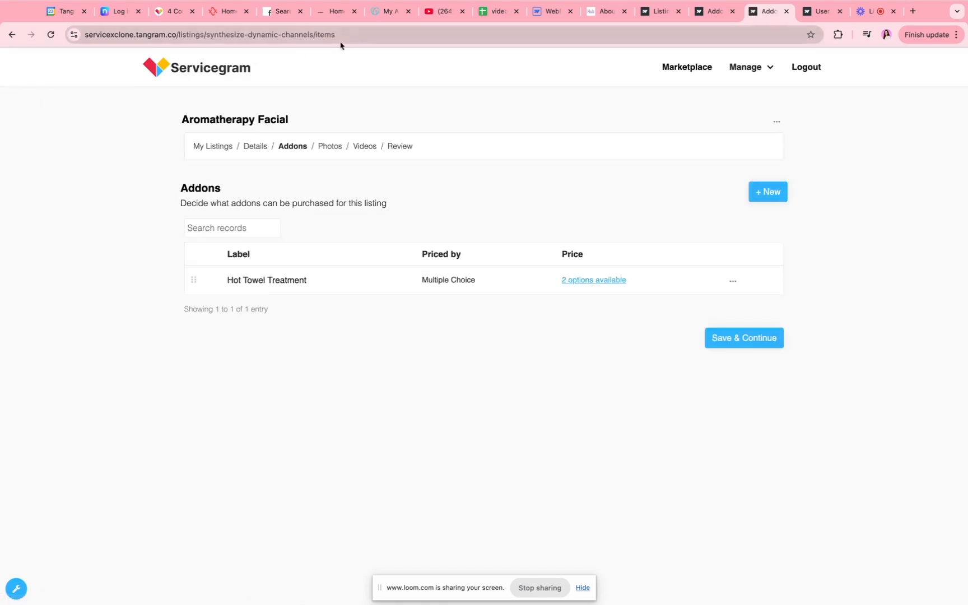
drag(352, 36, 313, 35)
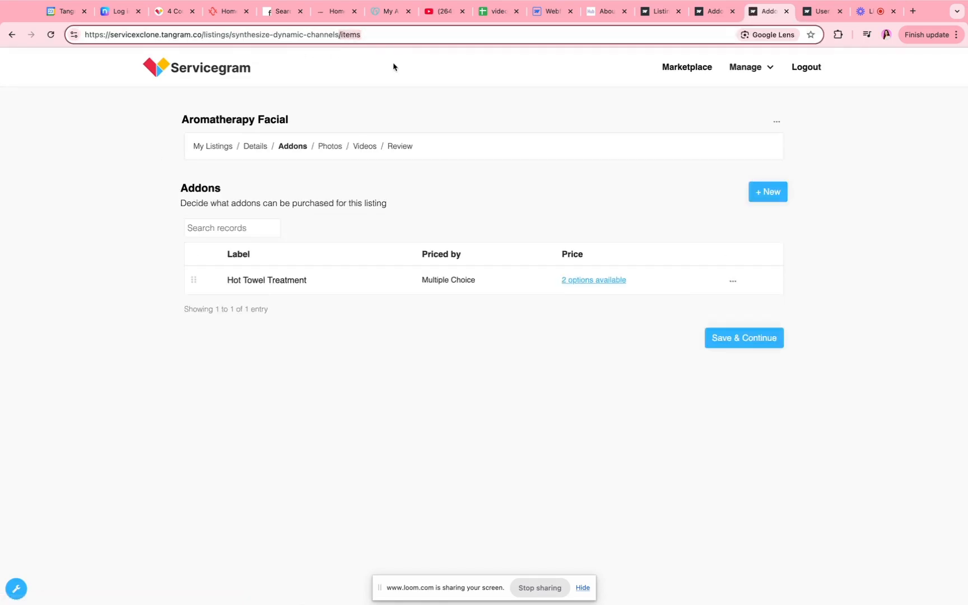
text(i)
key(BackSpace)
text(ne)
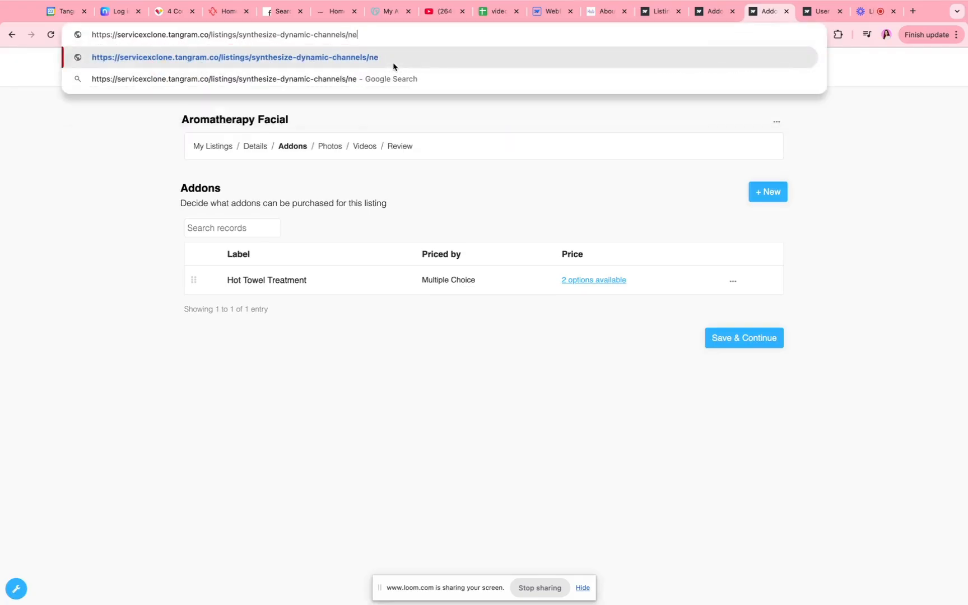
text(w_transaction)
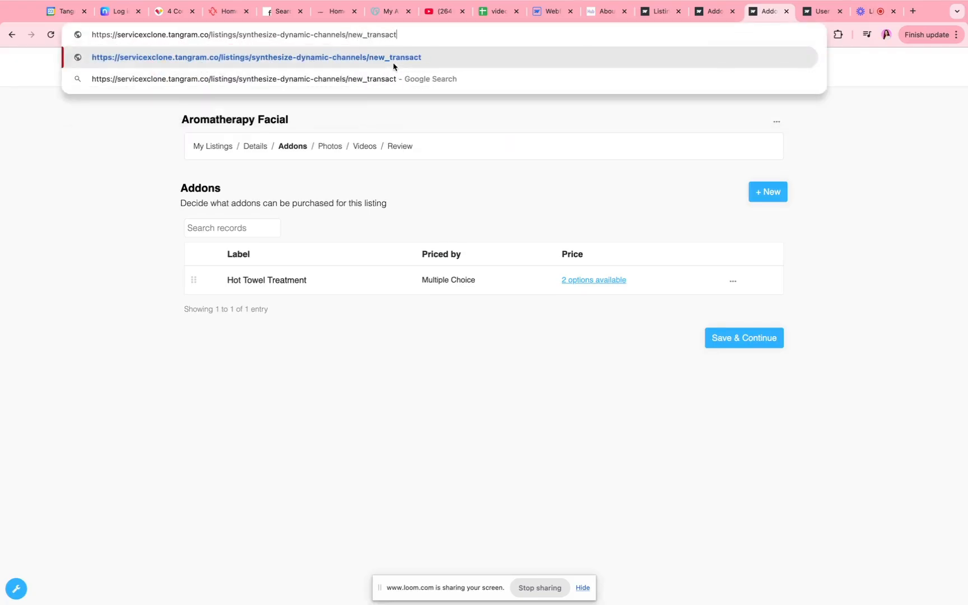
key(Return)
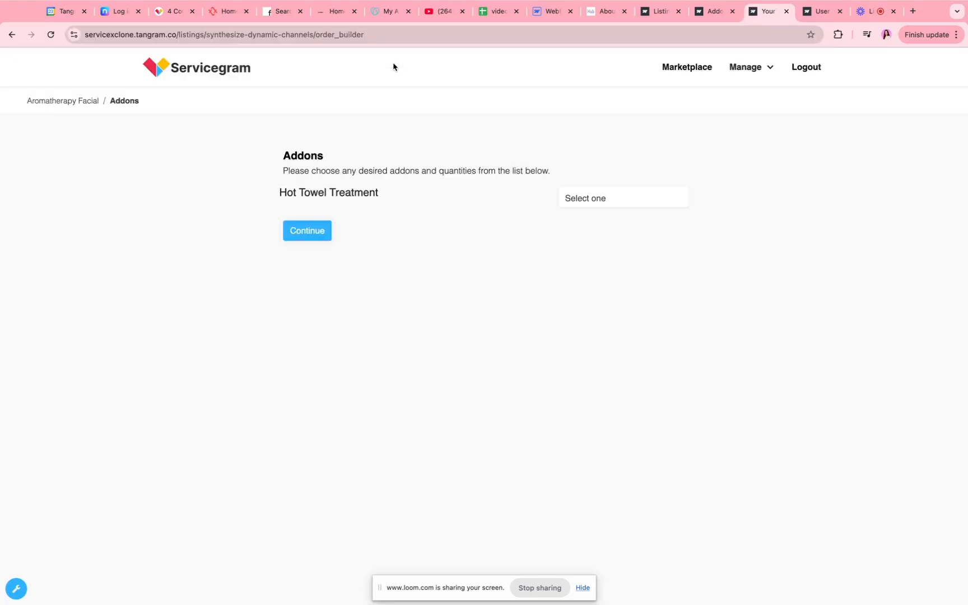
Choose "Yes please! ($50.00)" for the Hot Towel Treatment addon and continue to checkout
click(575, 204)
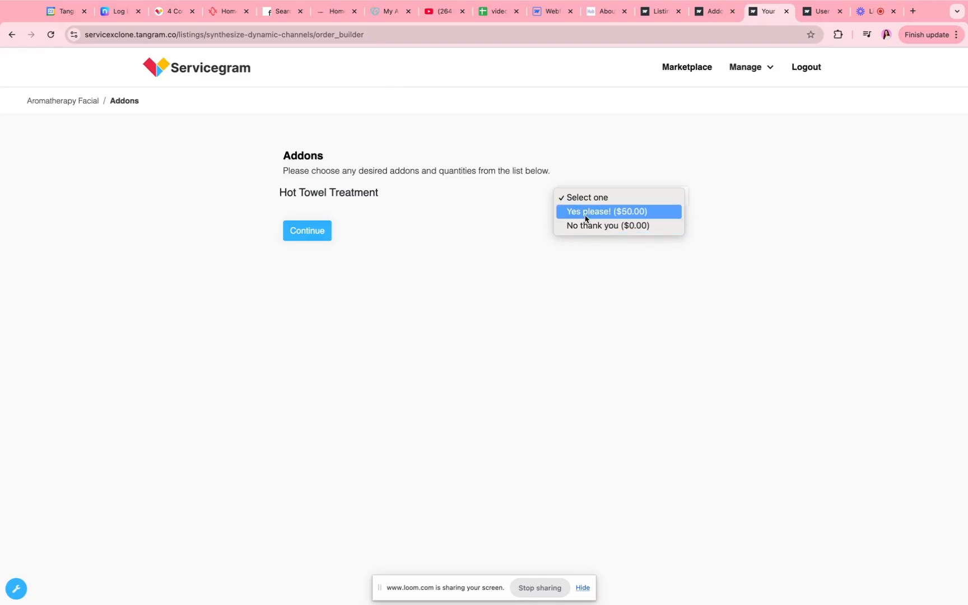
click(586, 213)
click(308, 235)
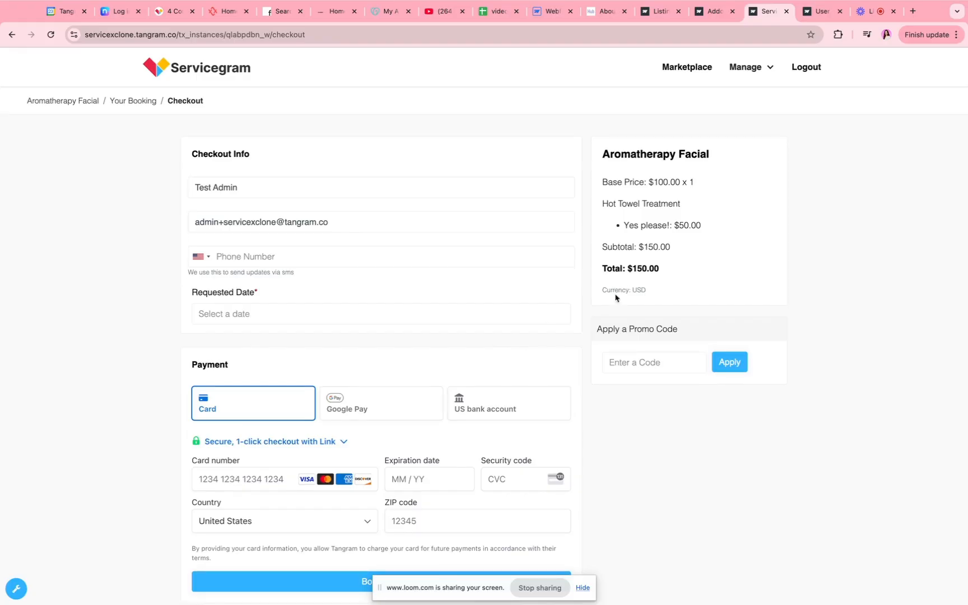
Review the base price, addon price and subtotal in the Aromatherapy Facial checkout summary
drag(604, 178, 693, 179)
drag(617, 227, 706, 234)
drag(603, 247, 672, 247)
scroll(480, 448, down, 2)
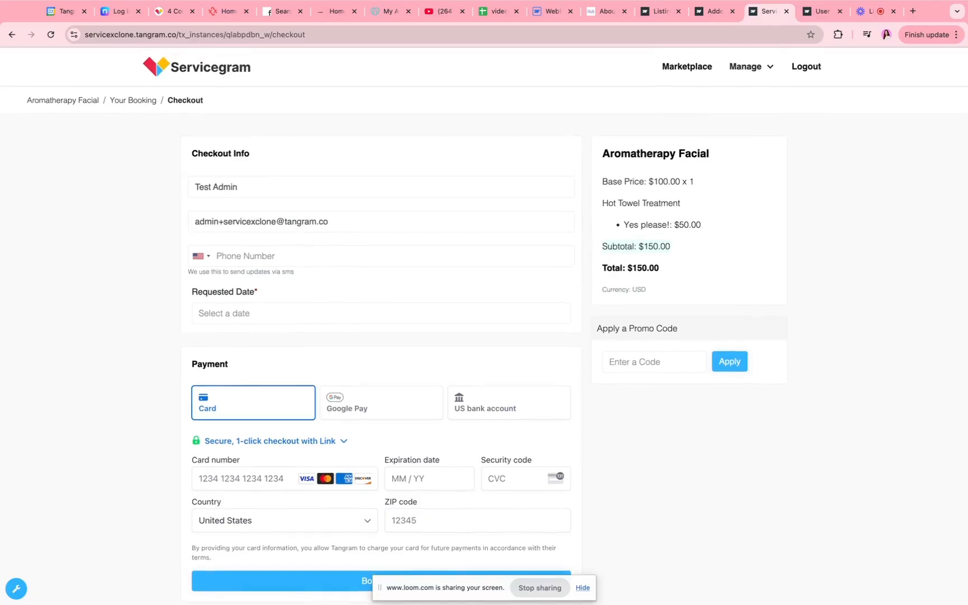